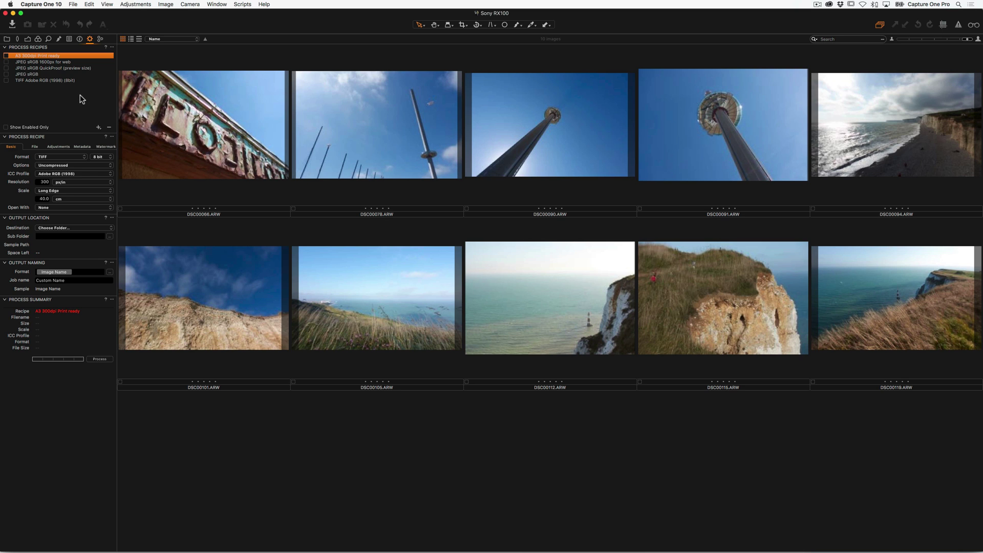
Add a new process recipe named 'JPEG 2048px Wide sRGB'
click(78, 96)
mouse_move(75, 86)
mouse_down()
mouse_move(40, 48)
mouse_move(45, 97)
mouse_up()
click(97, 127)
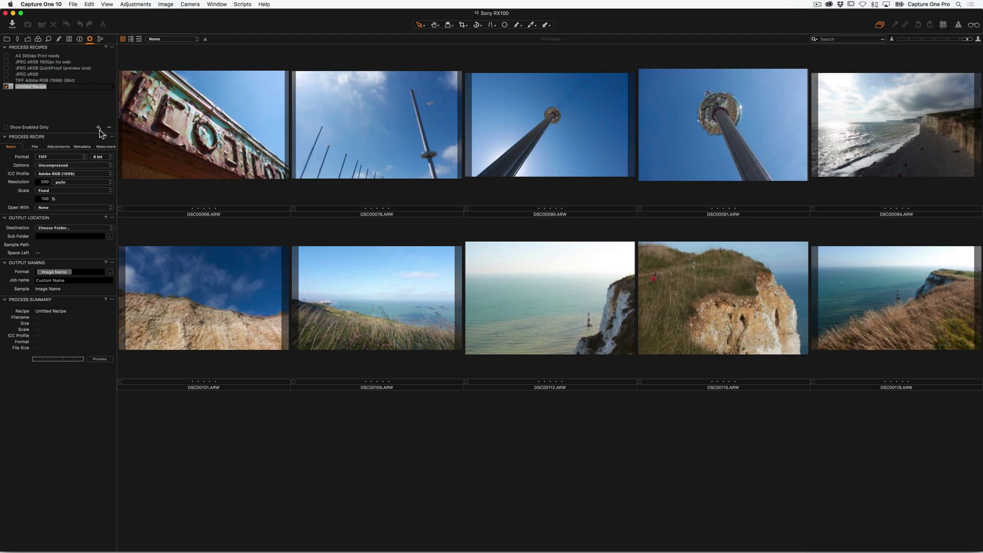
text(JO)
key(Return)
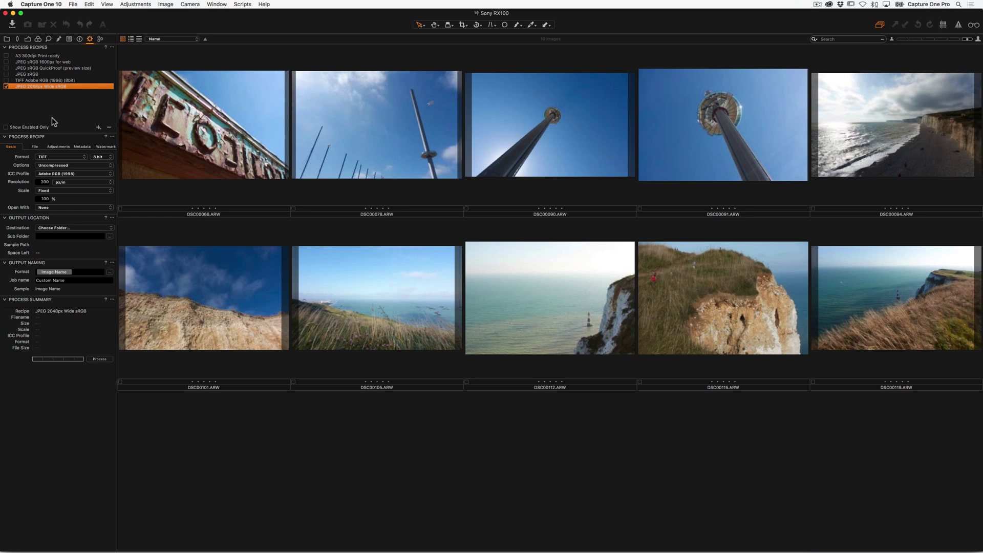
click(53, 137)
Set the recipe to JPEG output at quality 75 with the sRGB profile
click(51, 132)
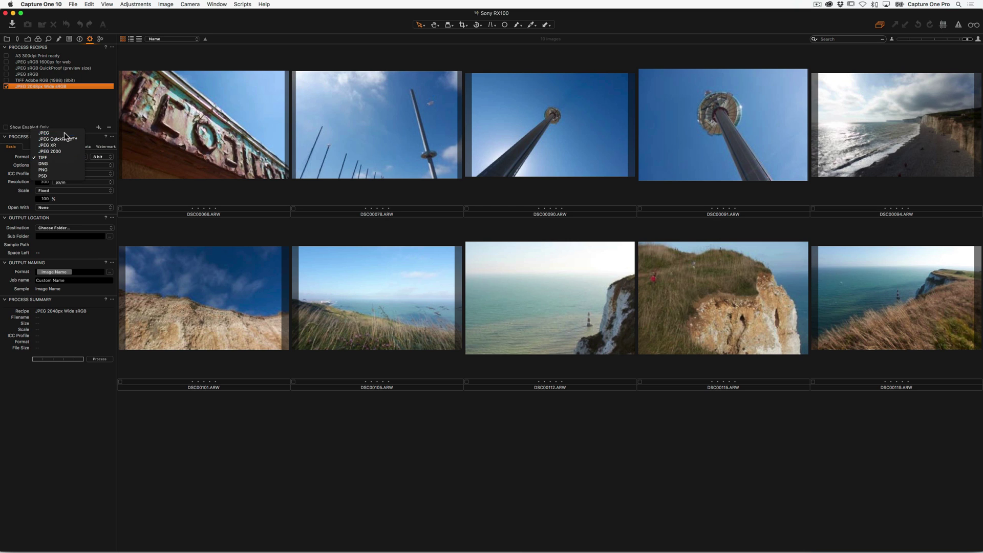
drag(92, 165, 79, 165)
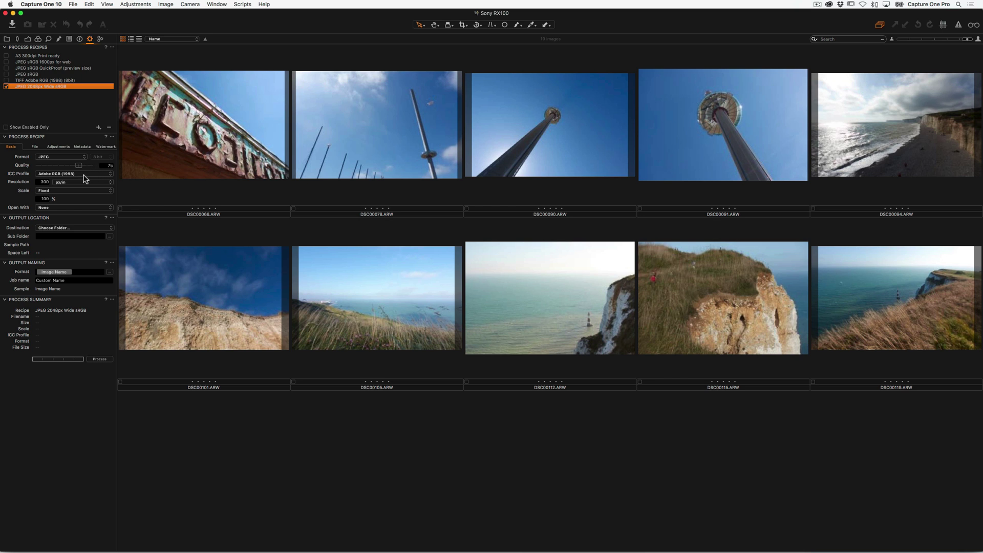
click(83, 175)
click(82, 180)
Scale the output by width to 2048 px
click(73, 192)
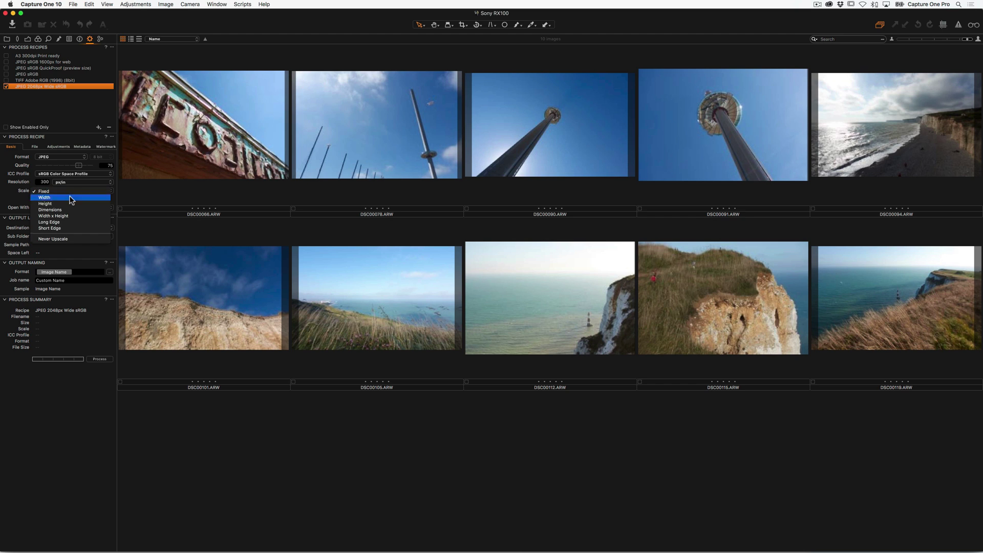
click(72, 198)
click(69, 200)
click(66, 194)
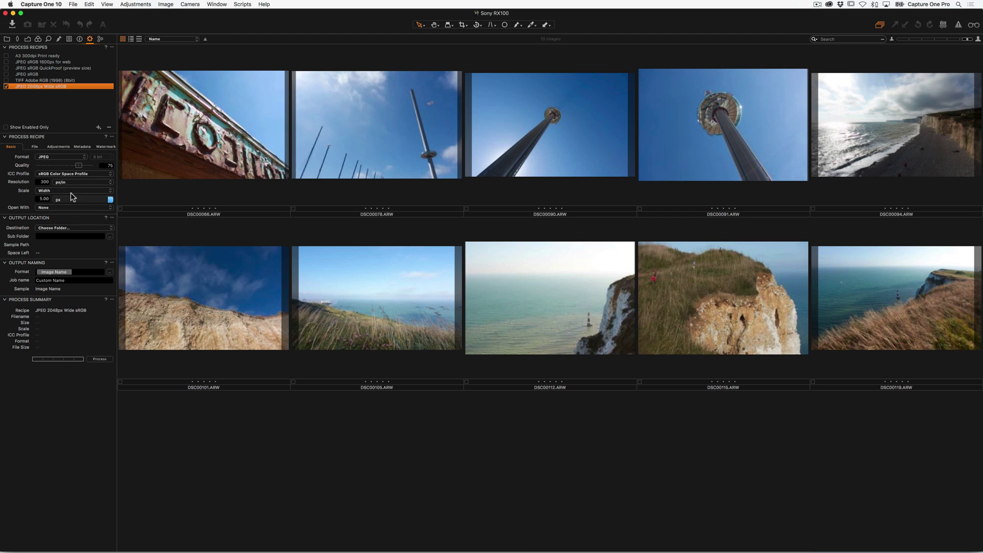
click(44, 199)
text(2048)
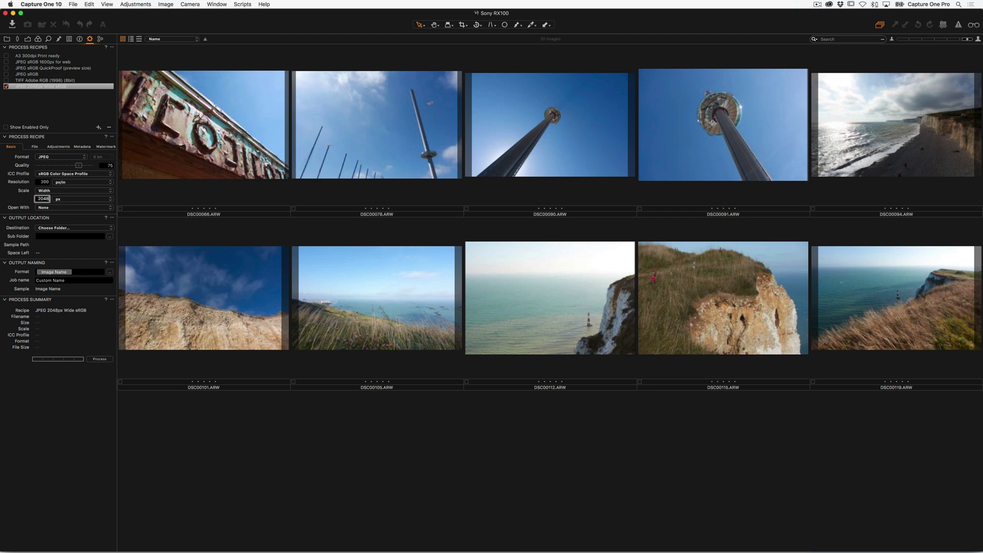
key(Tab)
double_click(32, 80)
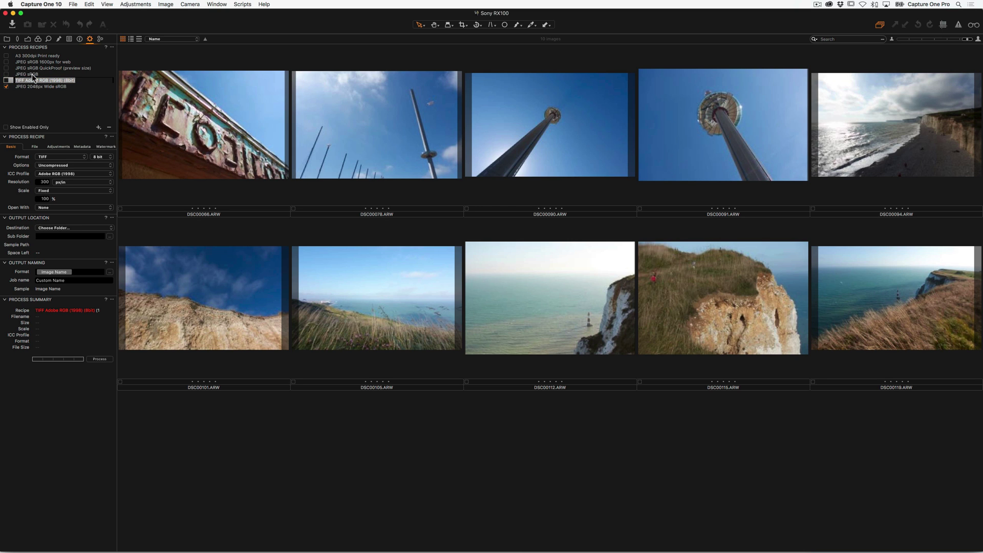
click(32, 74)
click(38, 68)
click(36, 87)
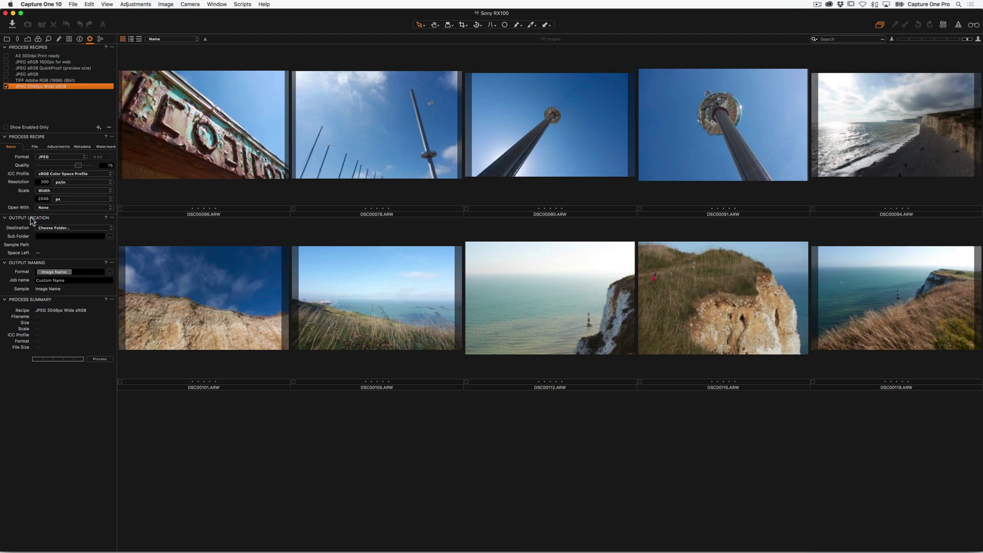
Create a 'Catalog Exports' folder in Pictures and set it as the output folder
click(79, 229)
click(68, 229)
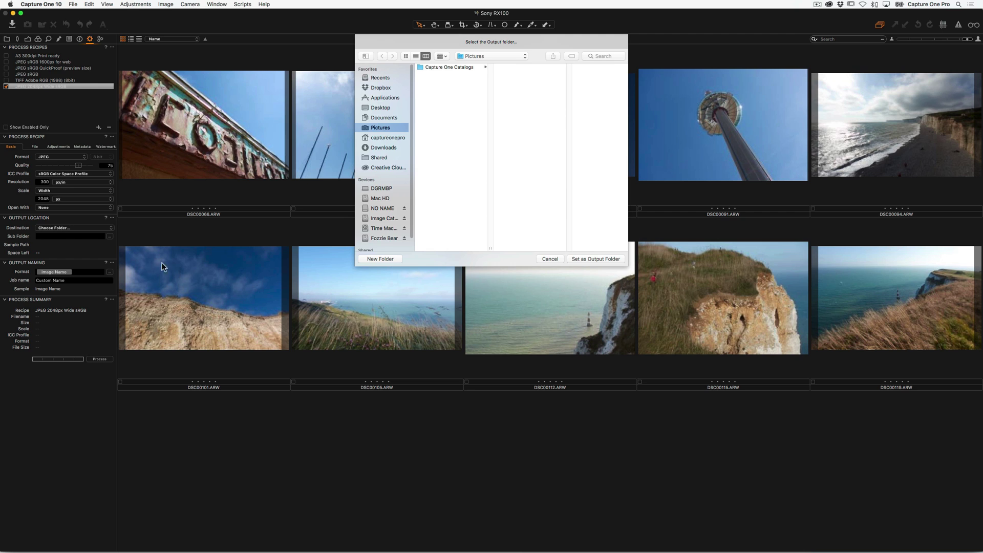
click(383, 257)
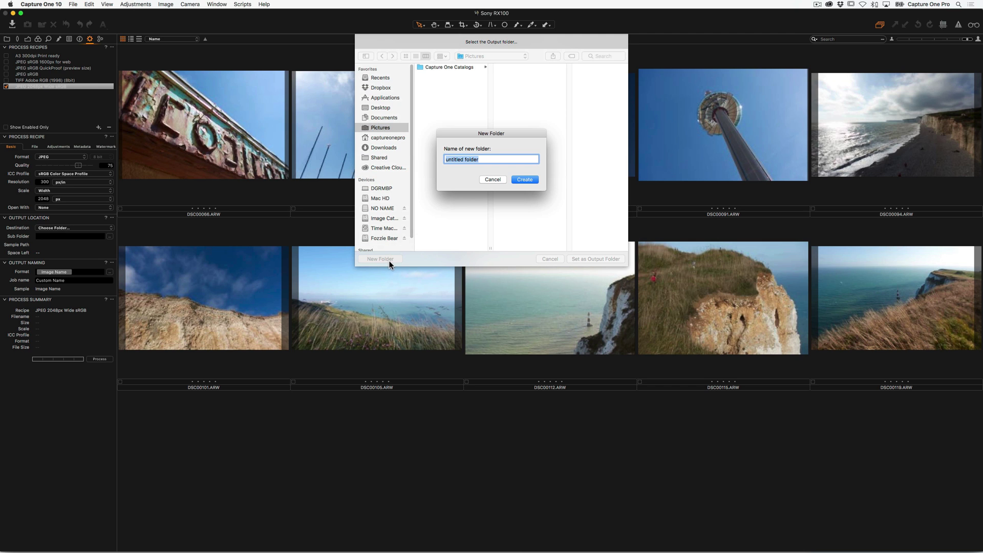
text(Catalog Exports)
click(530, 184)
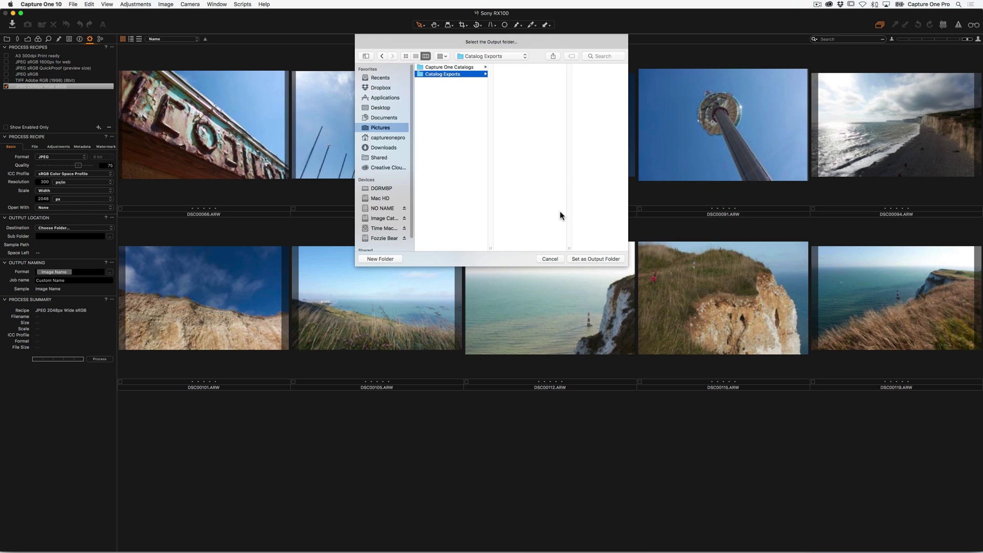
click(585, 260)
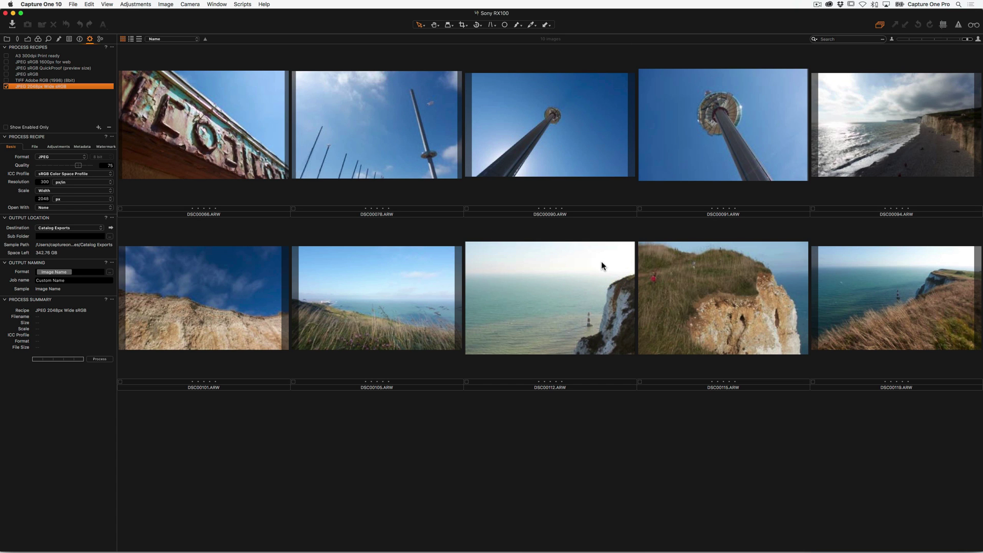
Select all ten images and process them with the JPEG 2048px Wide sRGB recipe
click(98, 270)
click(223, 224)
click(215, 233)
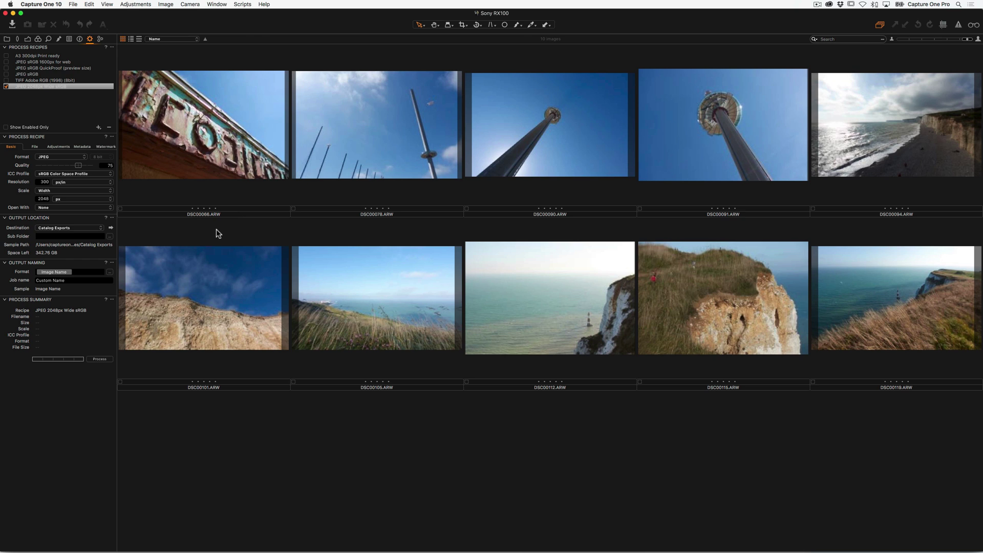
key(super+a)
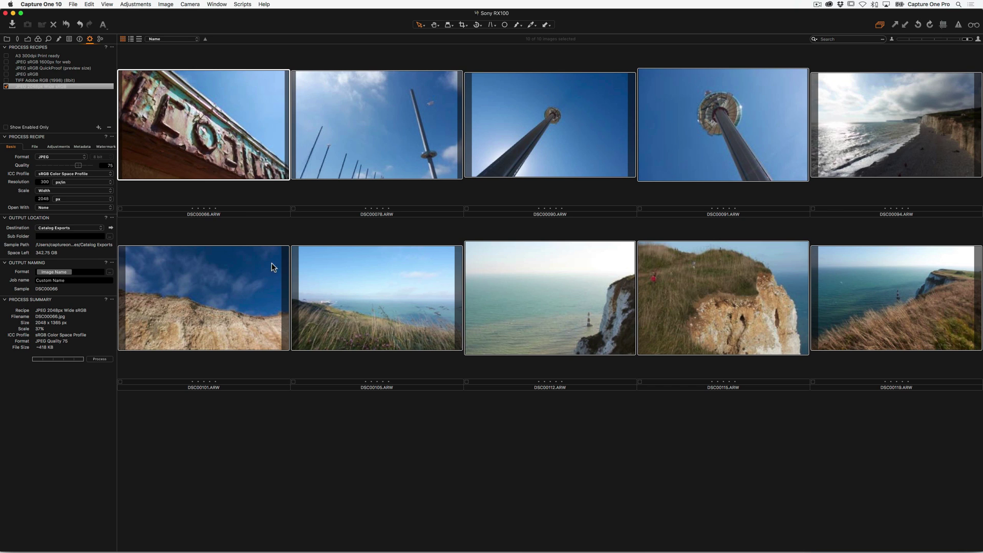
click(100, 360)
click(285, 351)
click(112, 229)
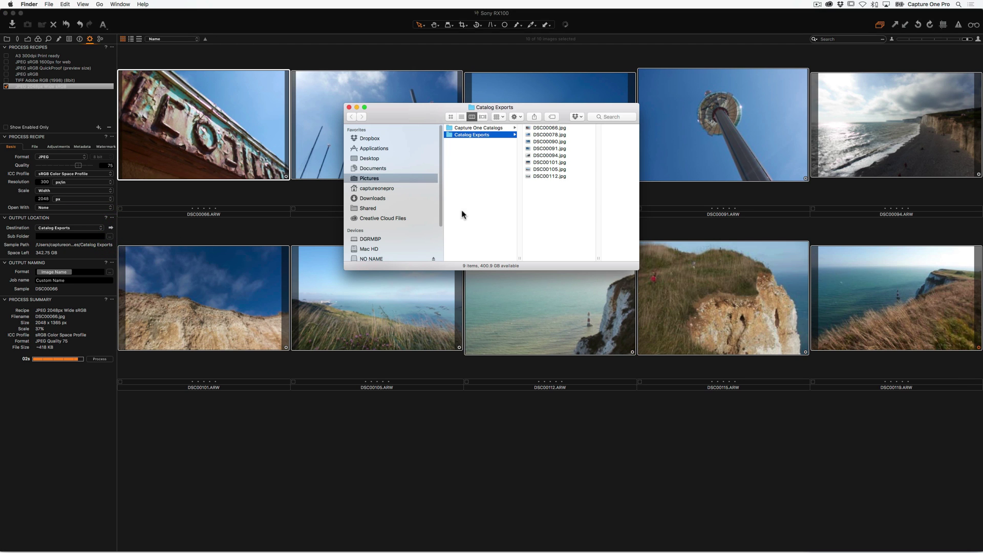
click(551, 128)
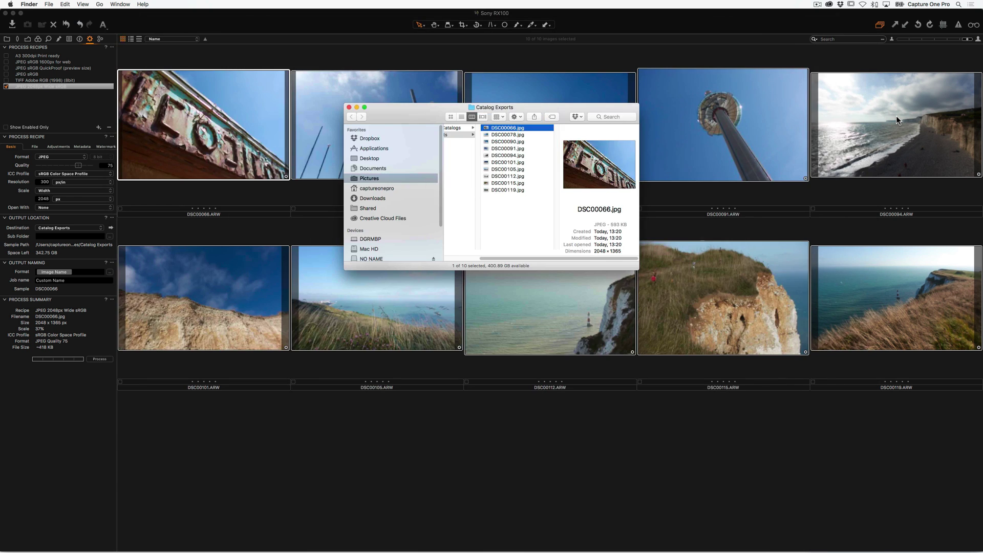
key(Down)
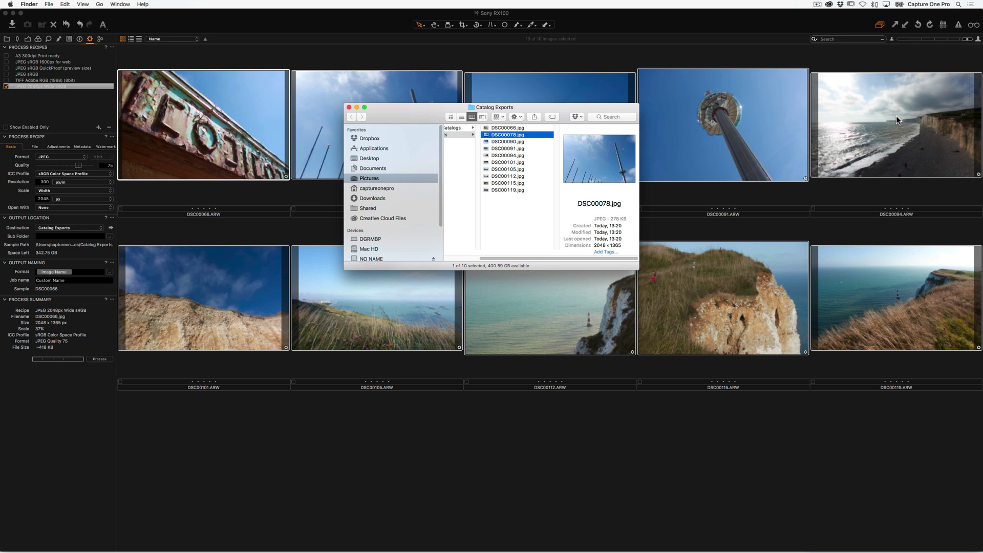
click(593, 250)
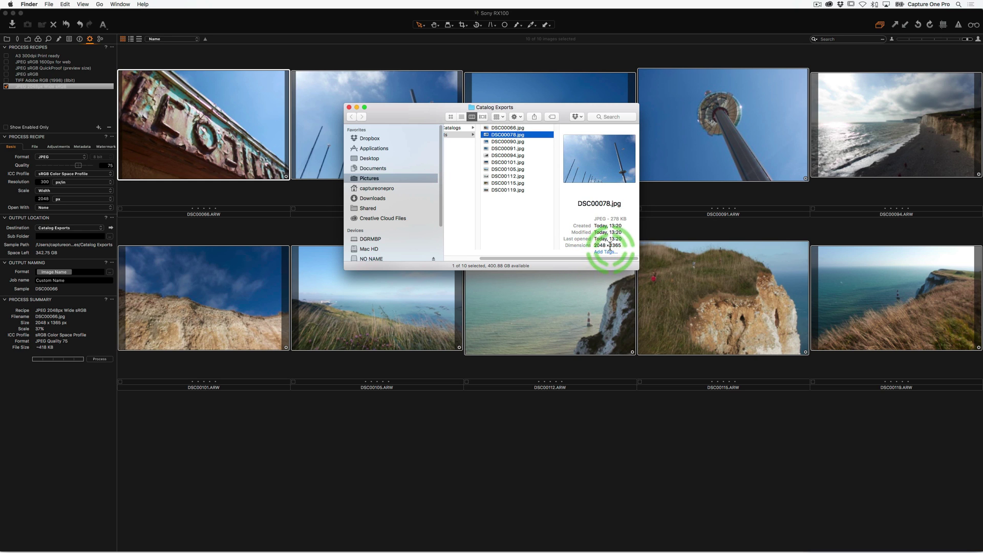
click(505, 176)
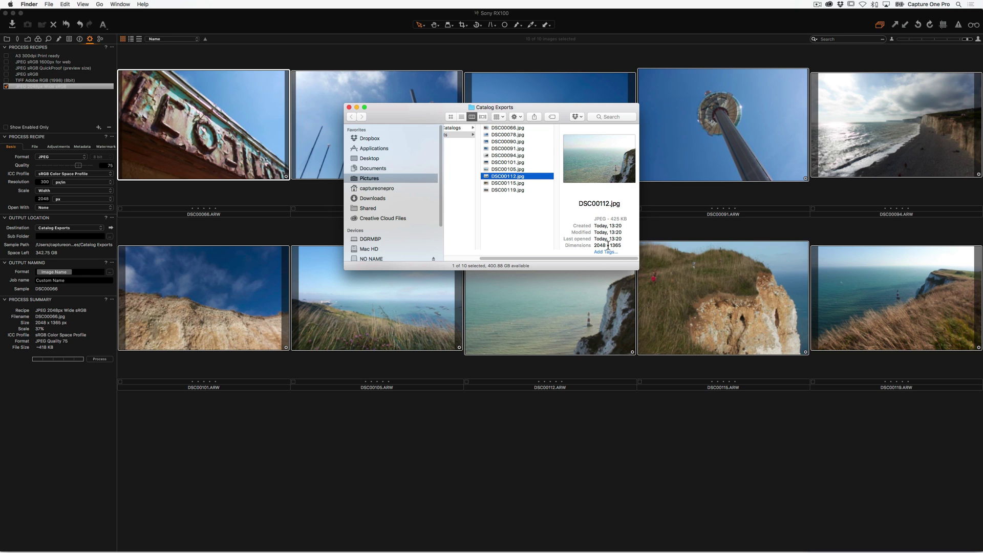
click(349, 107)
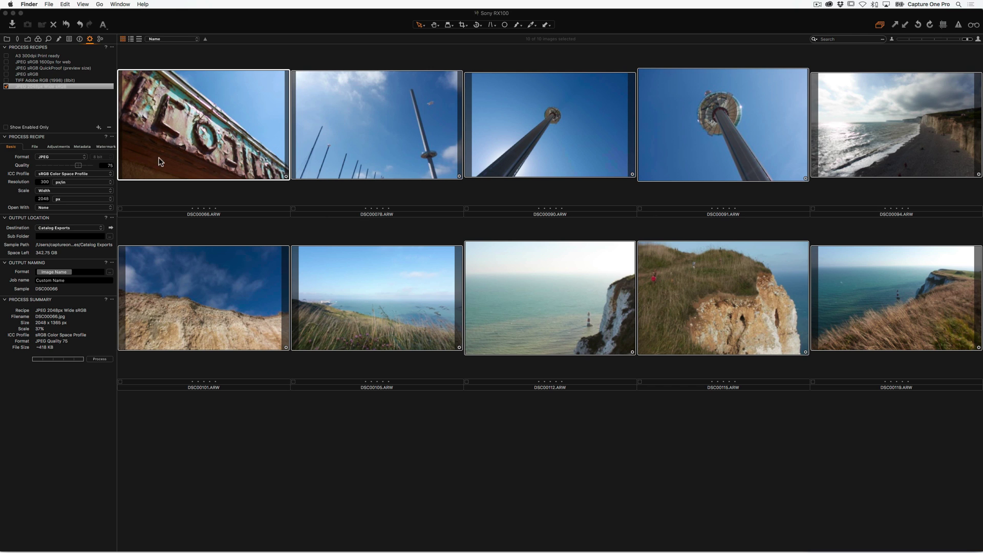
click(37, 147)
Add a second recipe named 'Dropbox Share' and disable the JPEG 2048px Wide sRGB recipe
click(100, 128)
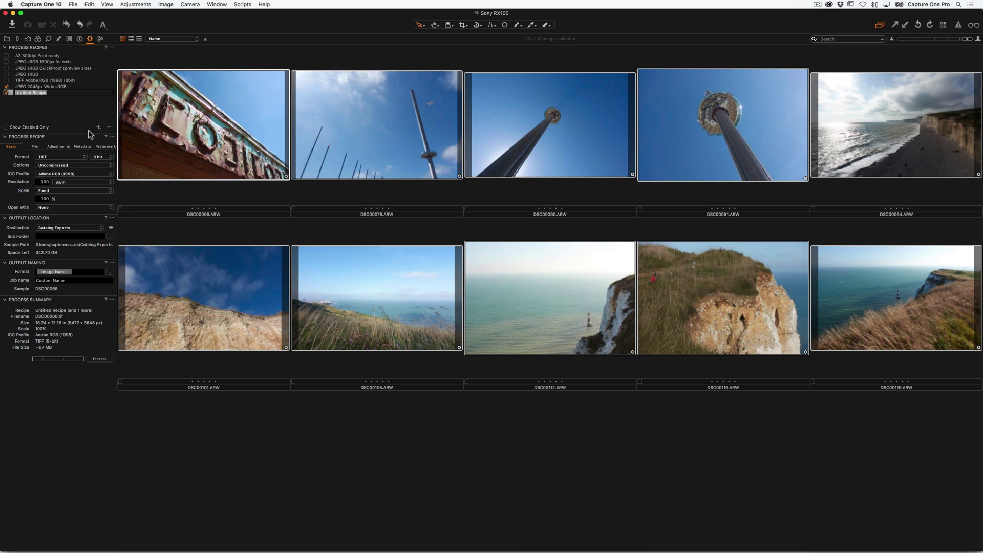
text(Dropbox Share)
click(6, 86)
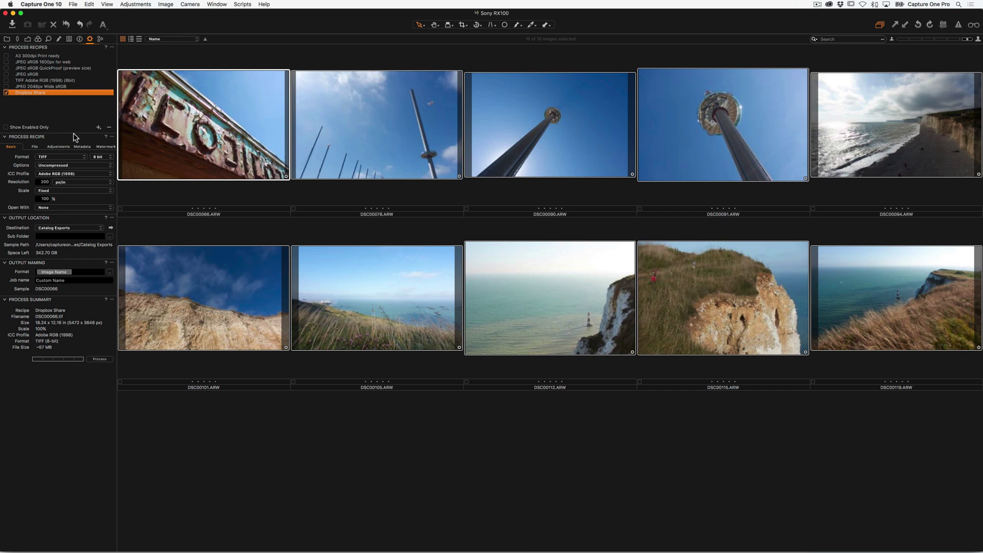
Switch the Dropbox Share recipe to JPEG QuickProof™ with the sRGB Color Space Profile
click(58, 158)
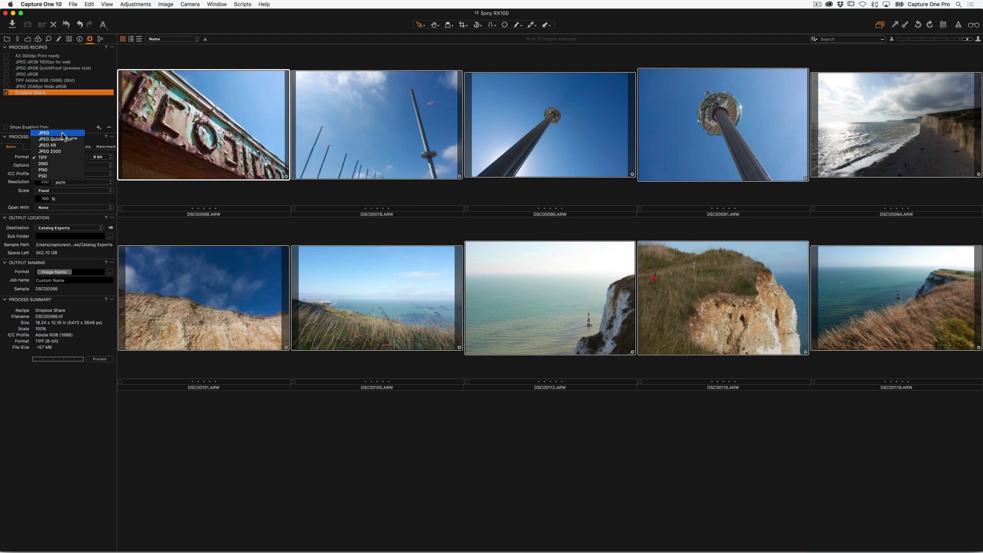
click(62, 140)
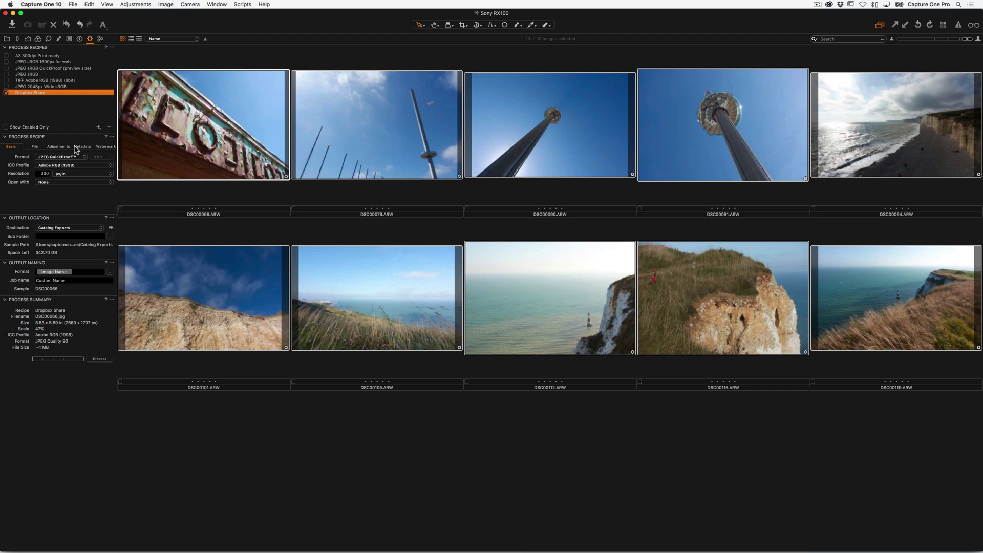
click(57, 166)
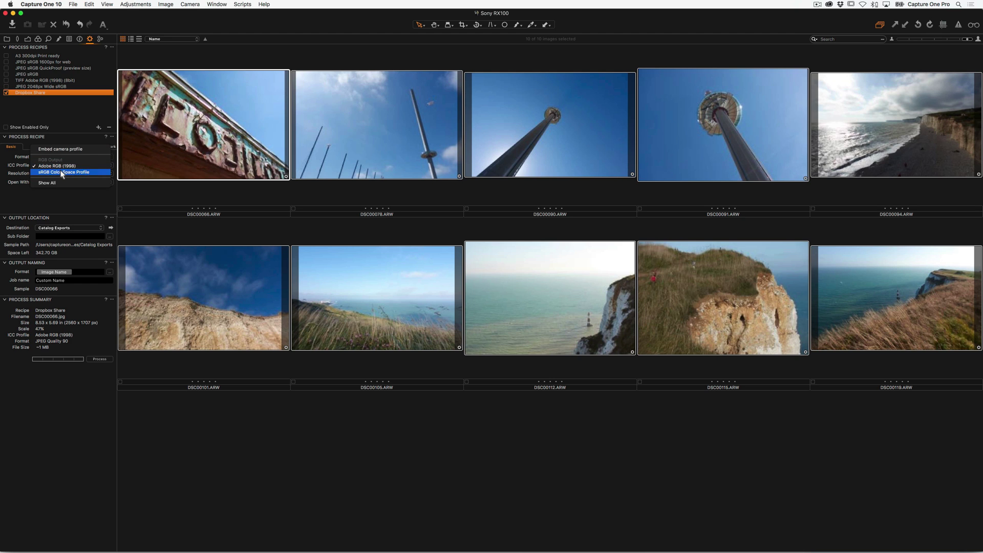
click(66, 172)
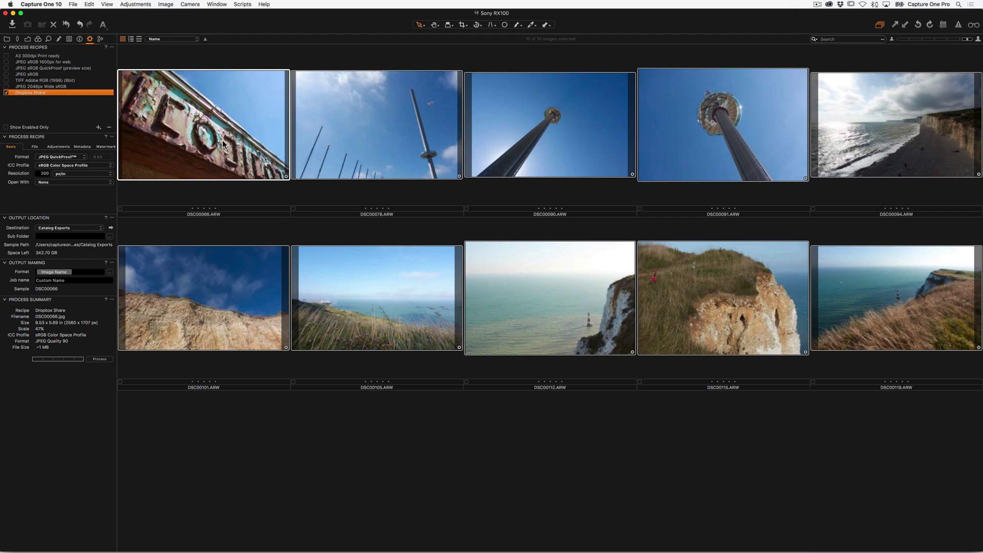
click(34, 147)
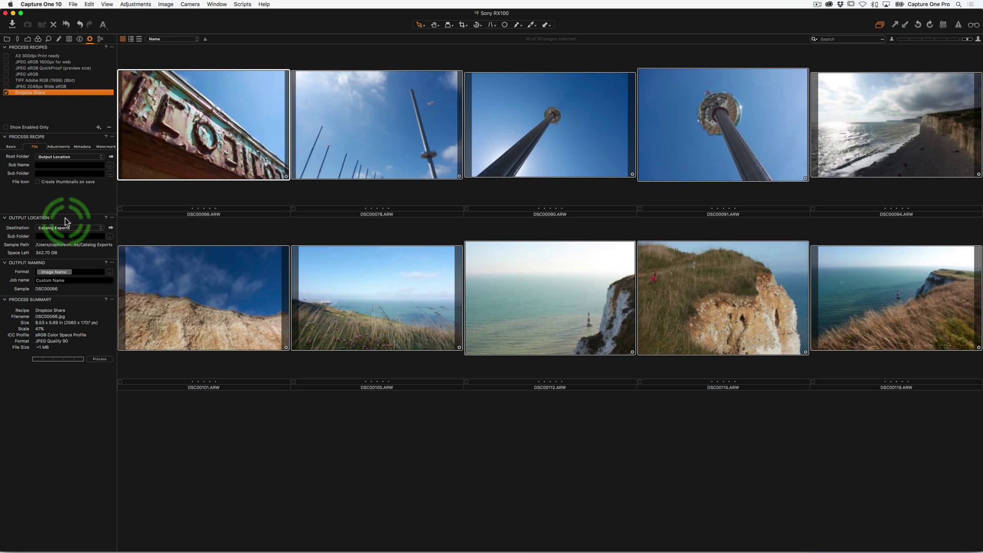
Point the Dropbox Share recipe's root folder at the Dropbox folder
click(57, 156)
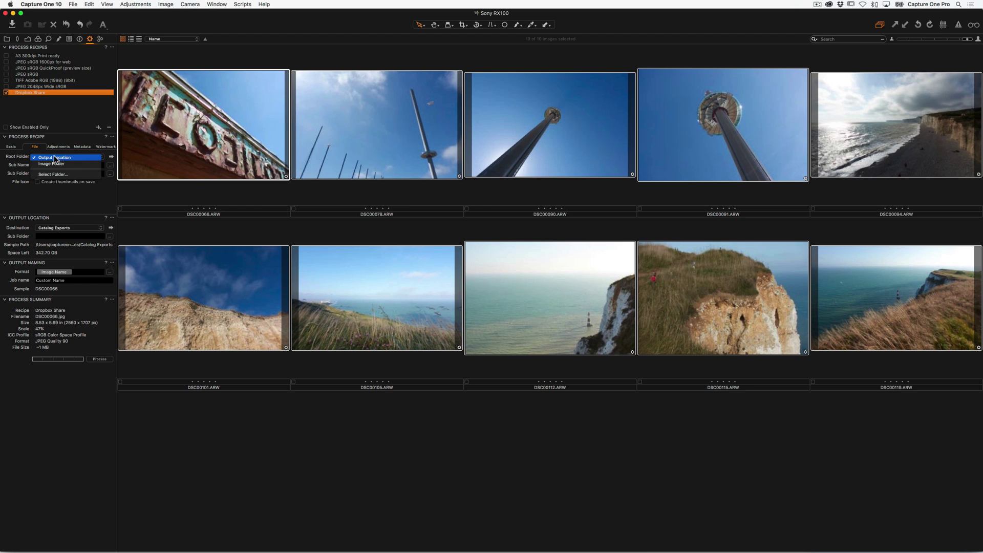
click(71, 175)
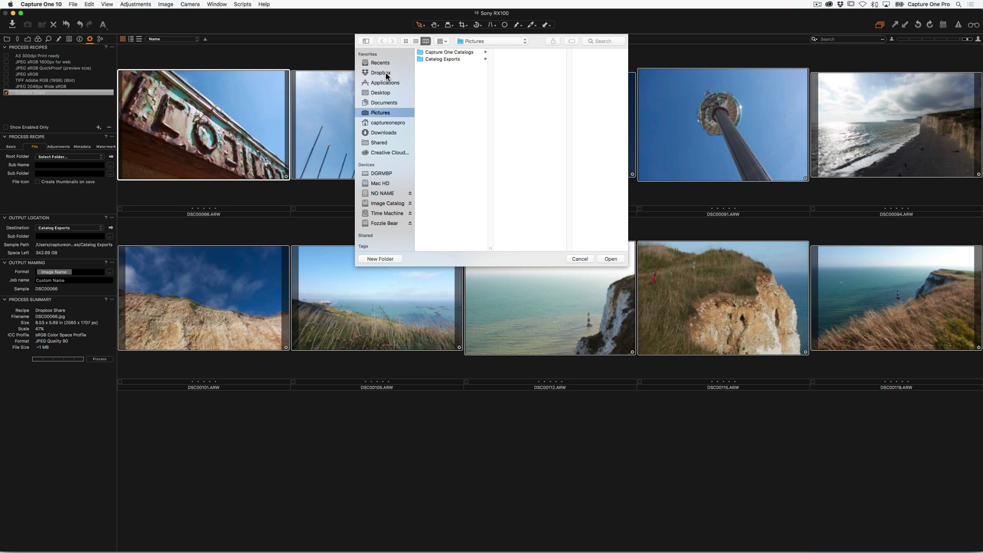
click(384, 73)
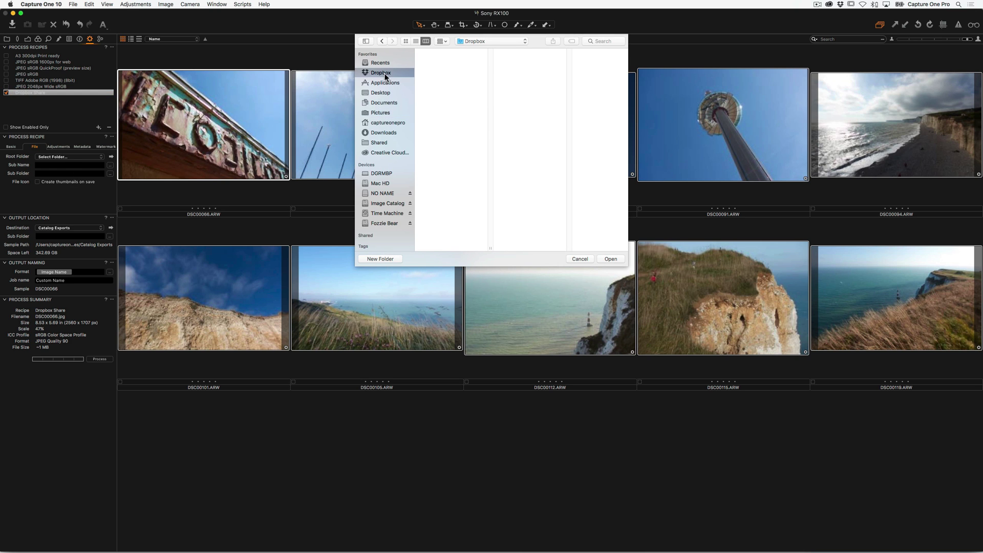
click(611, 258)
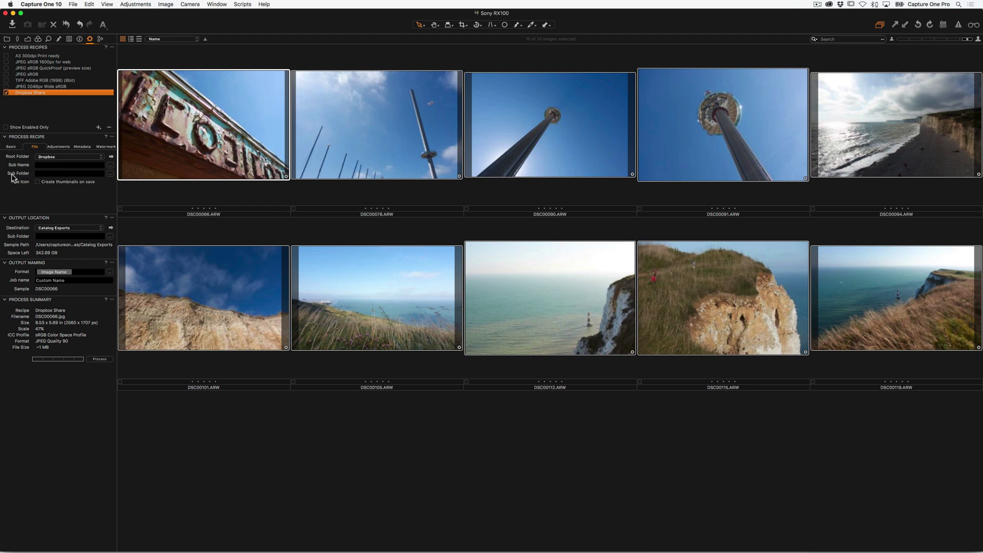
click(43, 173)
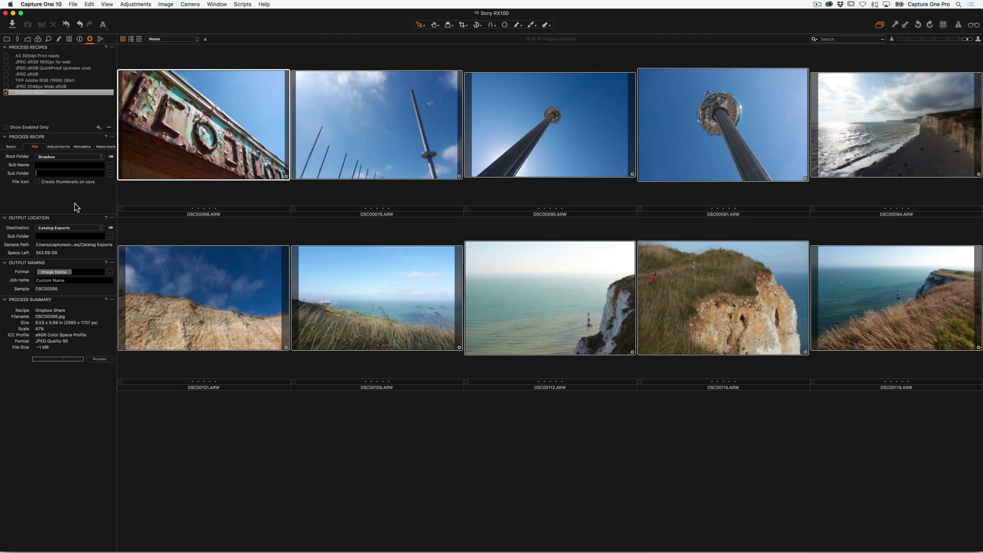
Enter 'Rx100 Images' as the recipe's sub folder name
text(Rx100 Images)
click(70, 236)
Reveal the empty Dropbox root folder in Finder and centre its window
drag(66, 158, 114, 158)
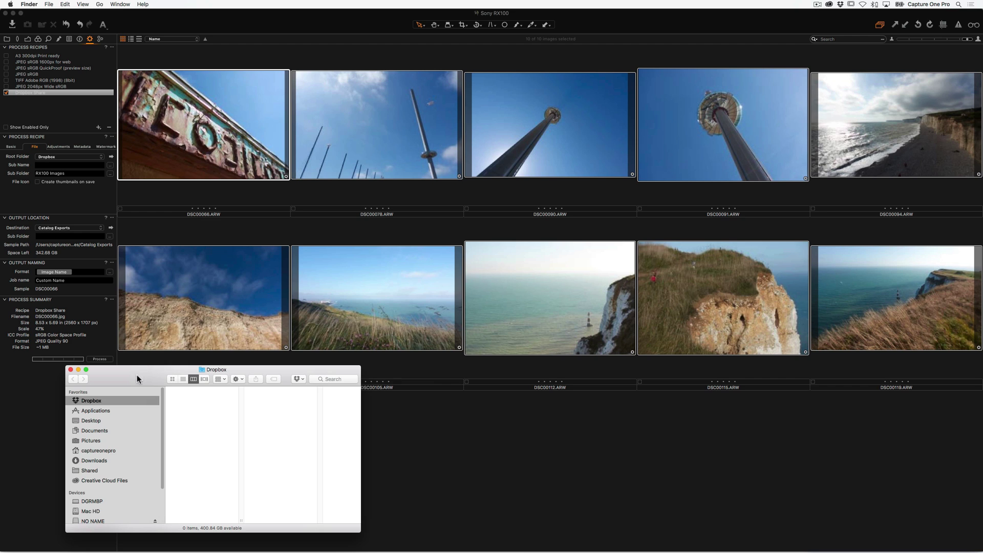
drag(151, 384, 238, 125)
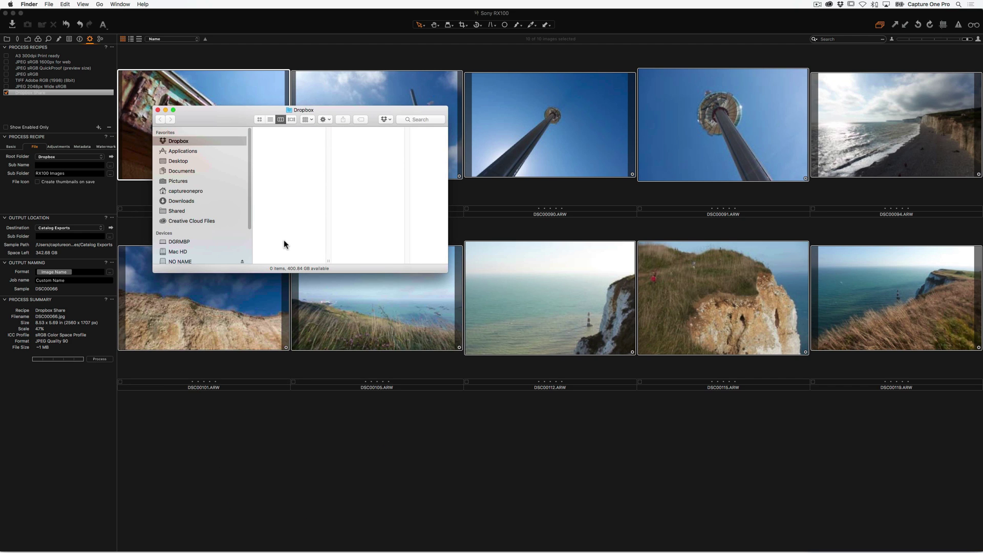
Select all 10 images and process them with the Dropbox Share recipe
click(238, 448)
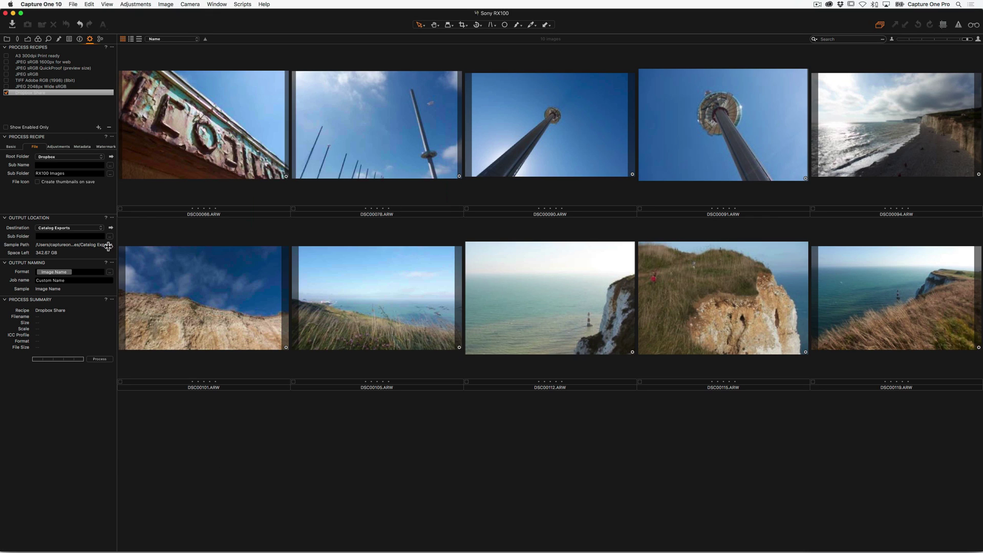
click(12, 147)
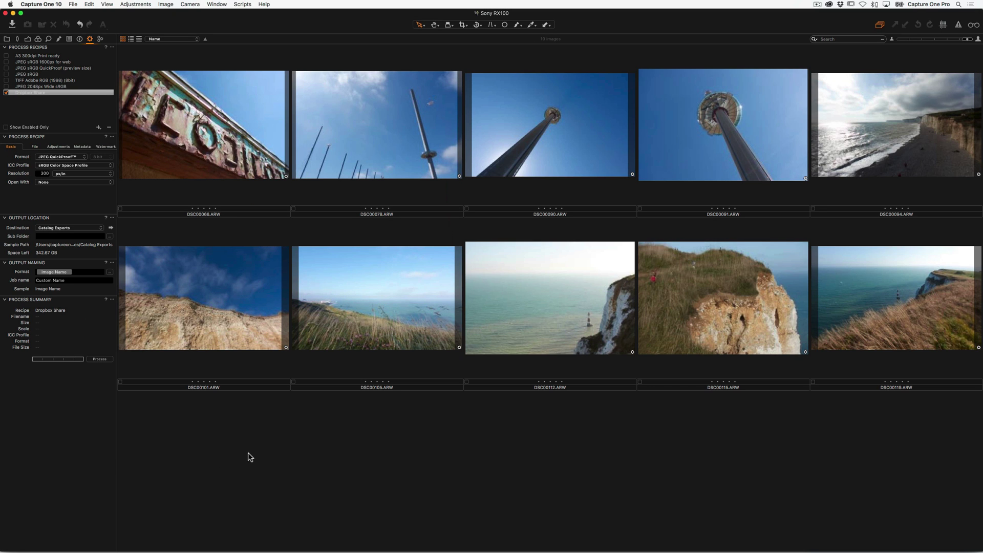
key(super+a)
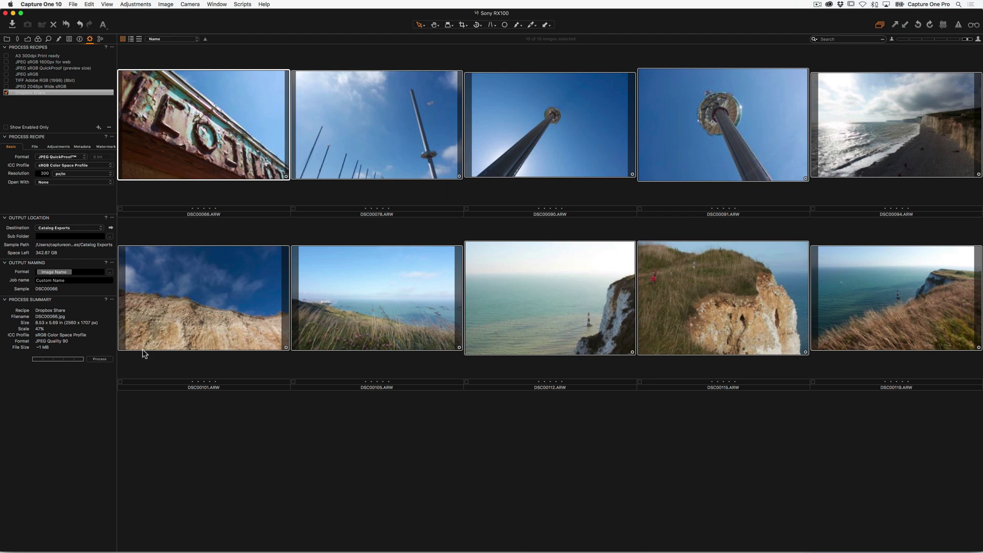
click(100, 359)
click(36, 146)
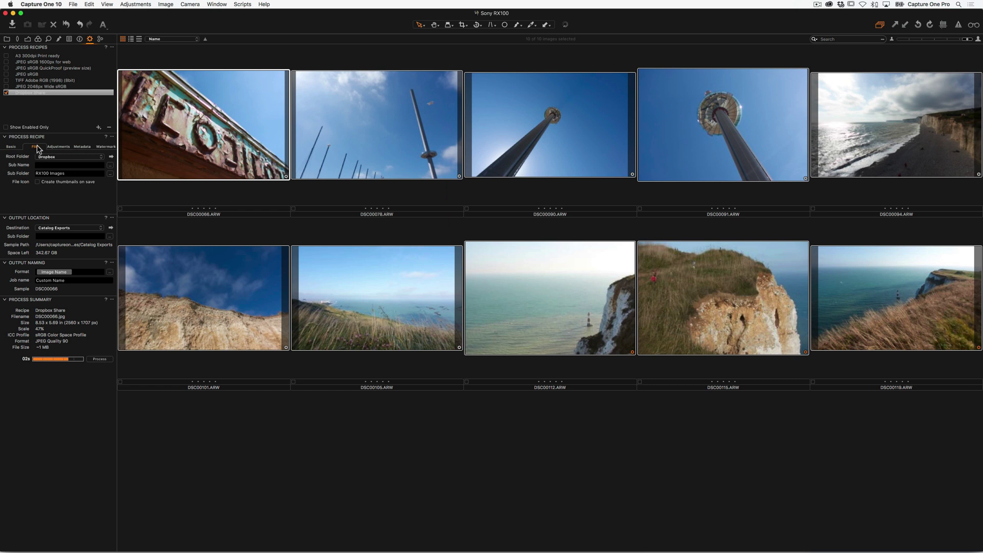
Check in Finder that Dropbox's RX100 Images folder holds the ten exported JPEGs, then return to Capture One
click(111, 157)
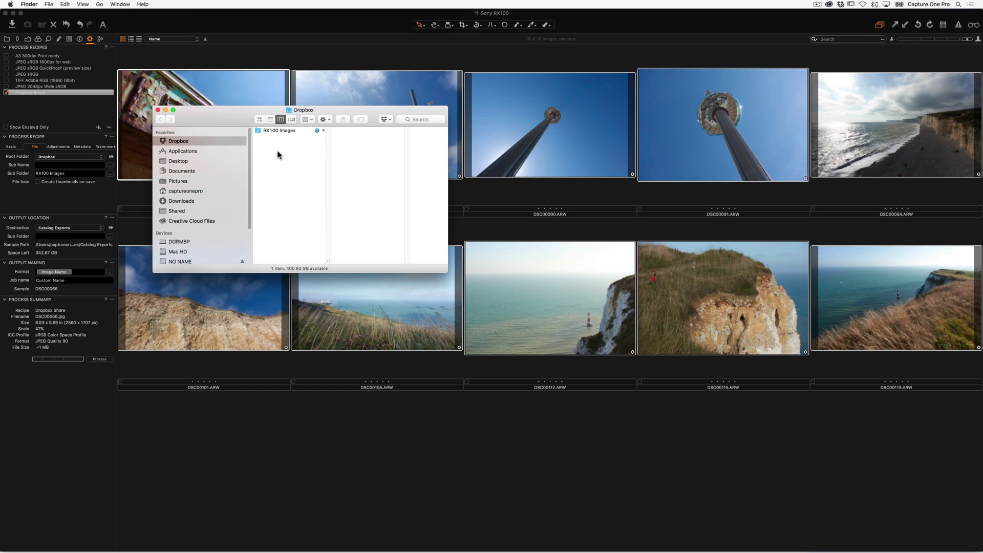
click(276, 131)
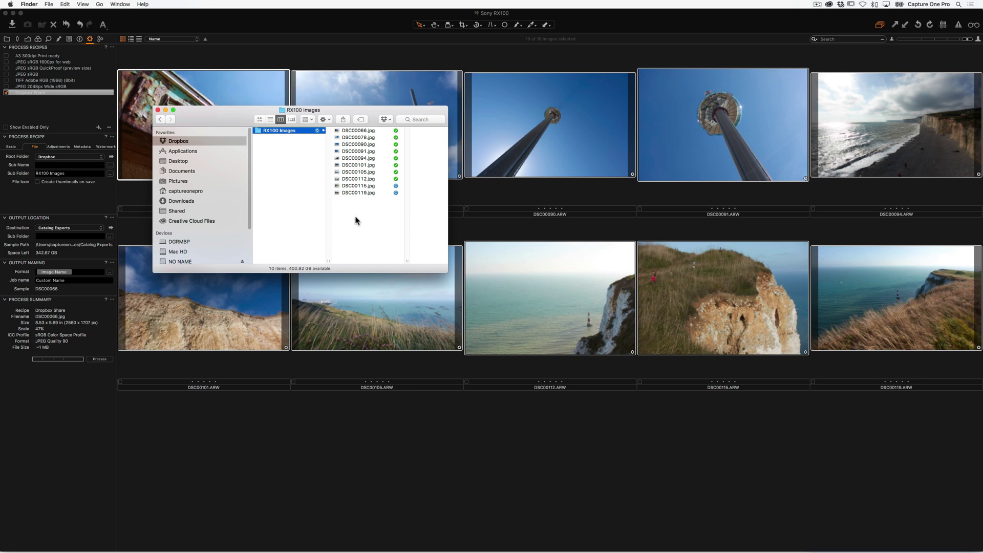
click(83, 202)
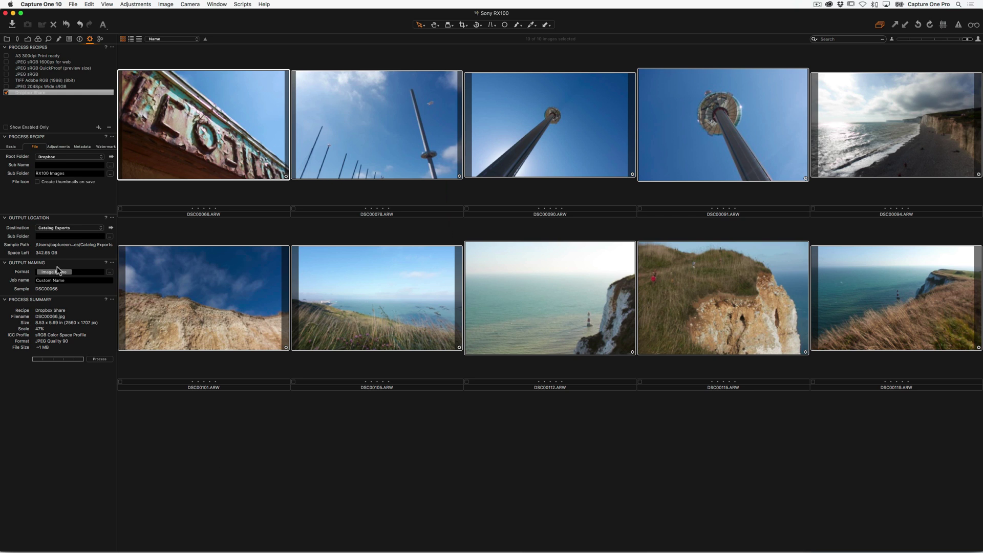
Keep Dropbox as the root folder and review the Dropbox Share recipe's JPEG QuickProof, sRGB, 300 px/in settings
click(50, 158)
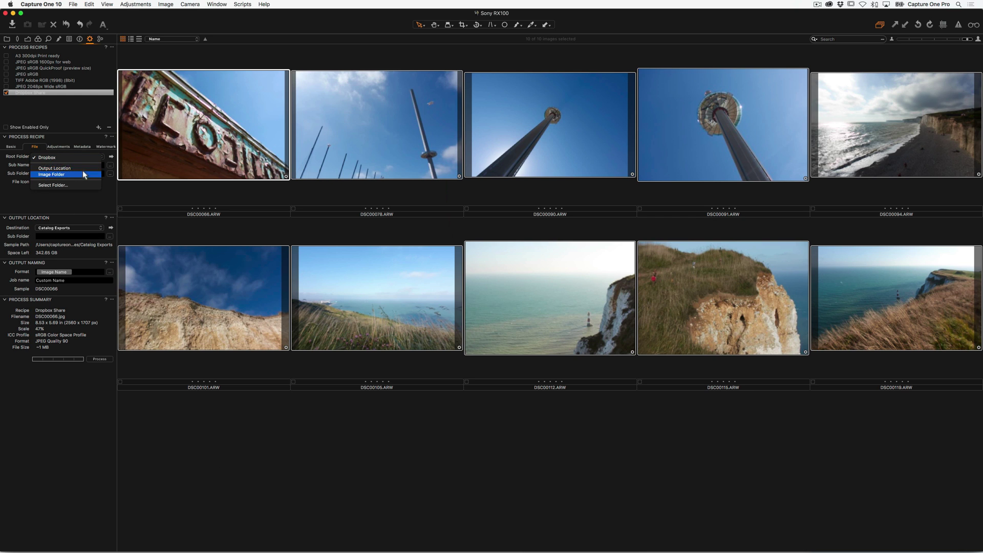
click(67, 135)
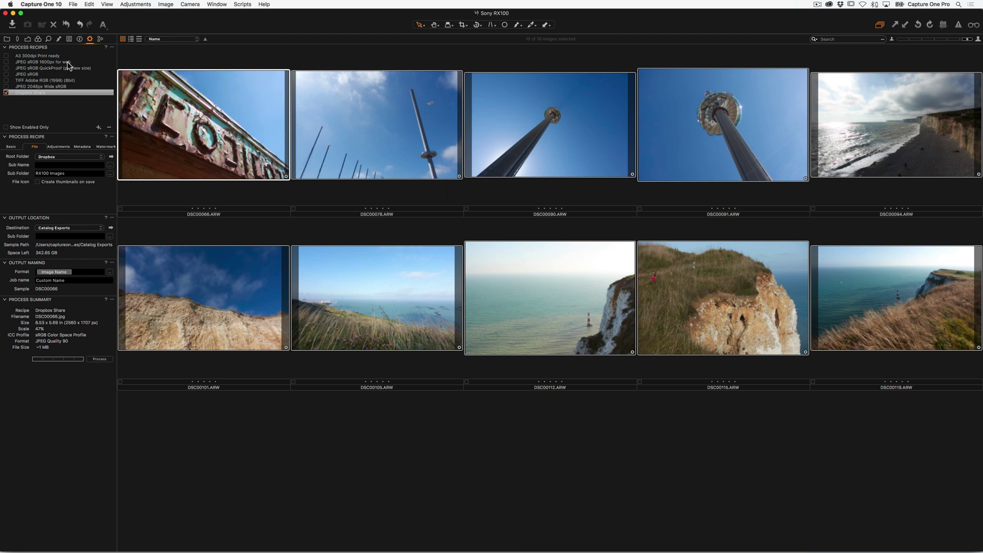
click(14, 148)
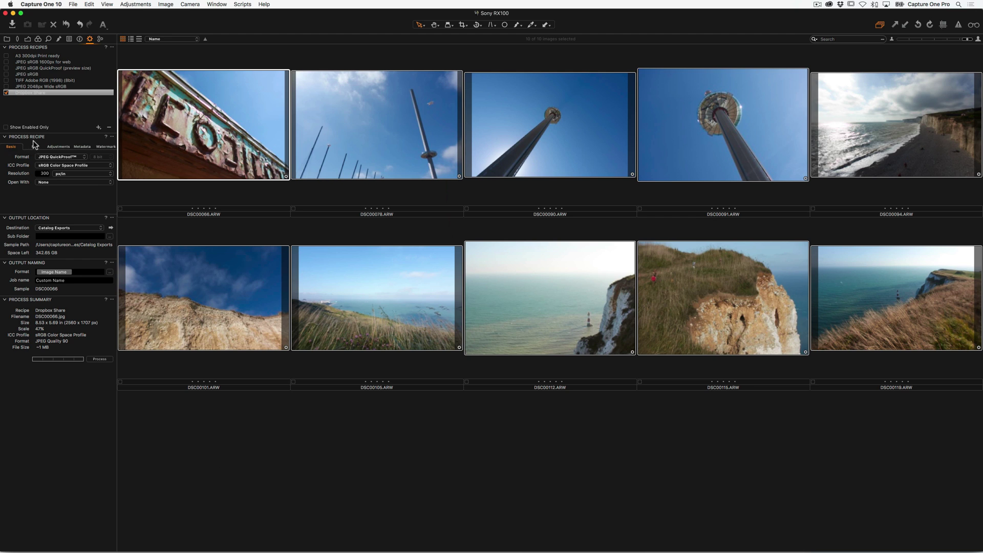